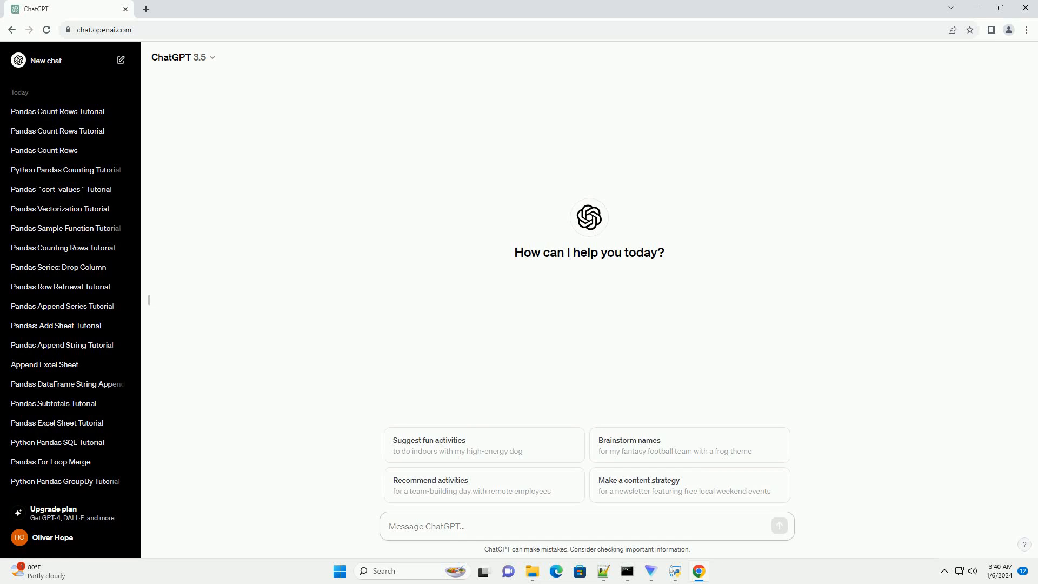
# Step: Submit the prompt asking ChatGPT for a pandas count-rows tutorial and review its answer
pyautogui.press('Return')
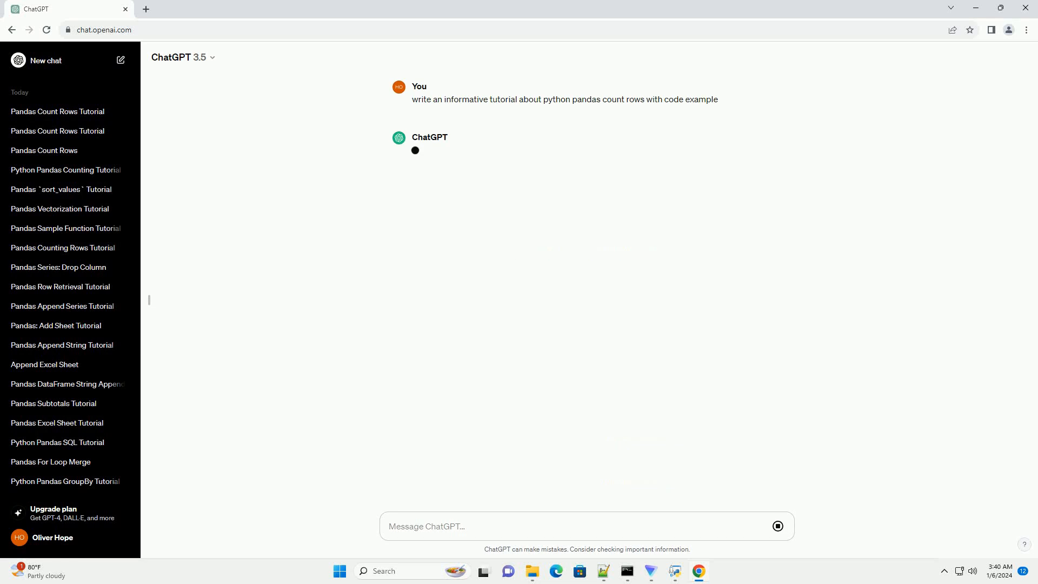